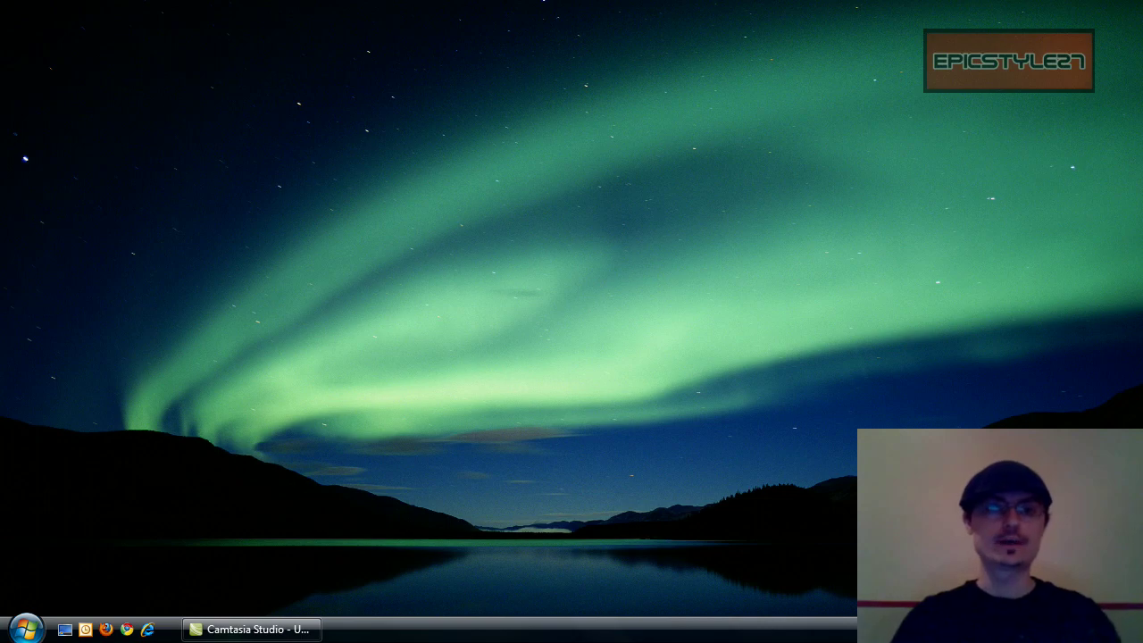
- Fade the hidden fences back in, revealing the Video & Audio Editing Software group with Camtasia Studio 6
{"action": "double_click", "coordinate": [573, 267]}
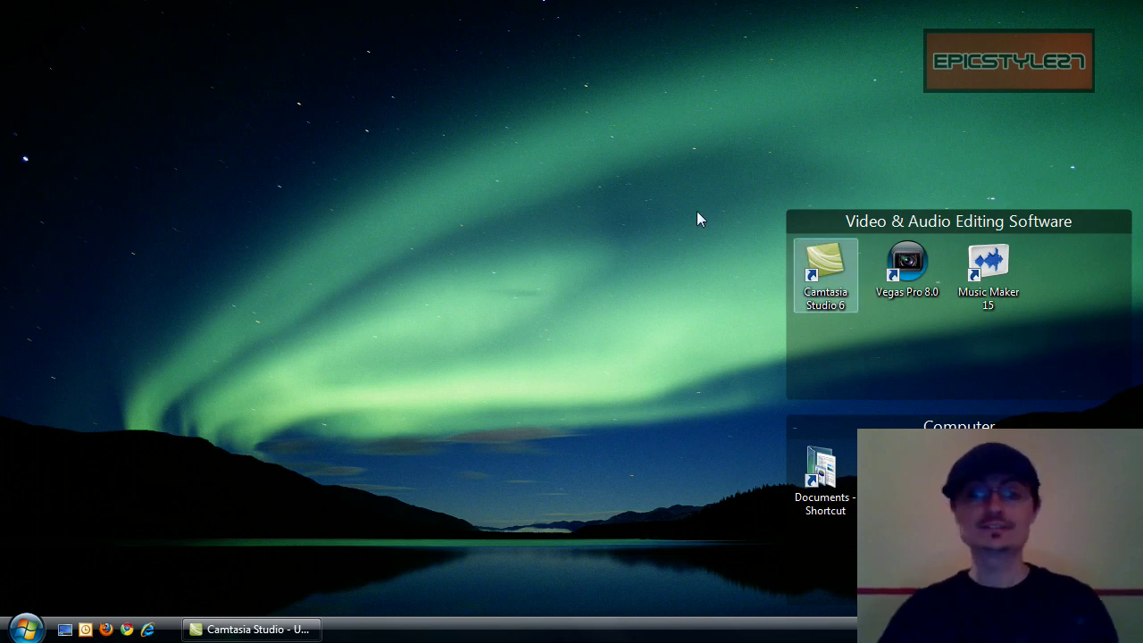
- Create a new fence in the upper-left desktop area and name it 'Programs'
{"action": "left_click_drag", "start_coordinate": [245, 75], "coordinate": [542, 213]}
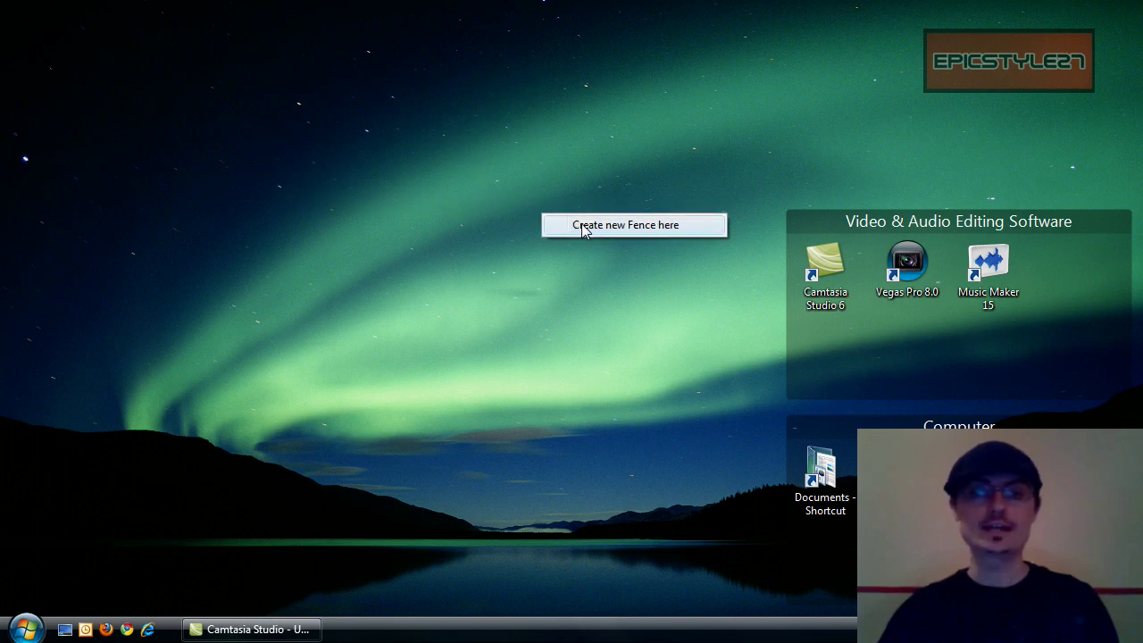
{"action": "left_click", "coordinate": [580, 227]}
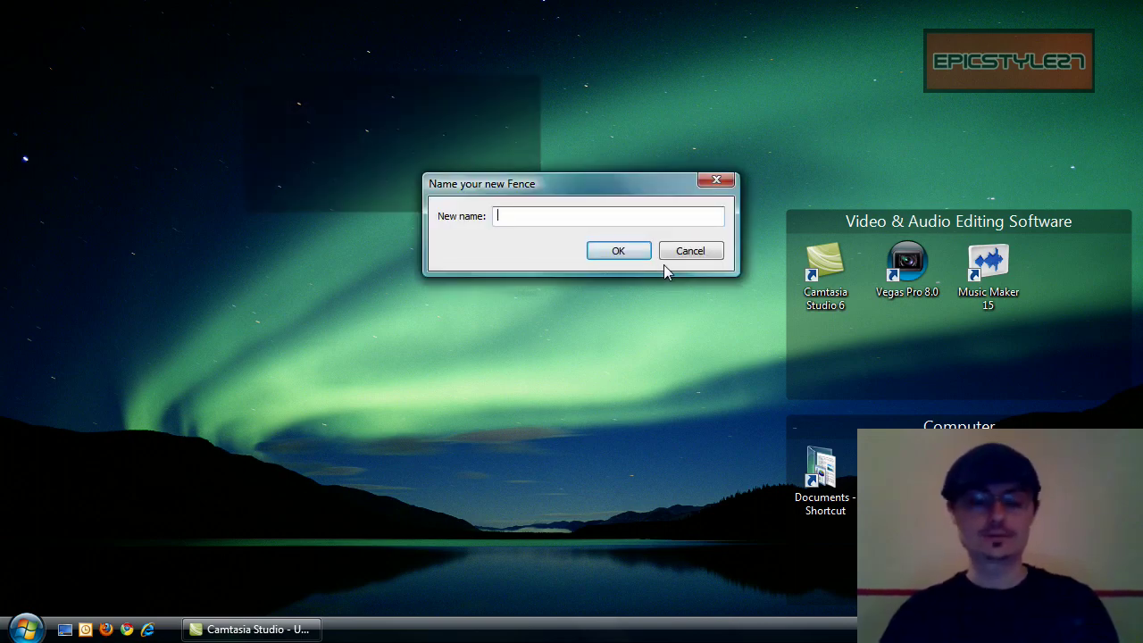
{"action": "type", "text": "d"}
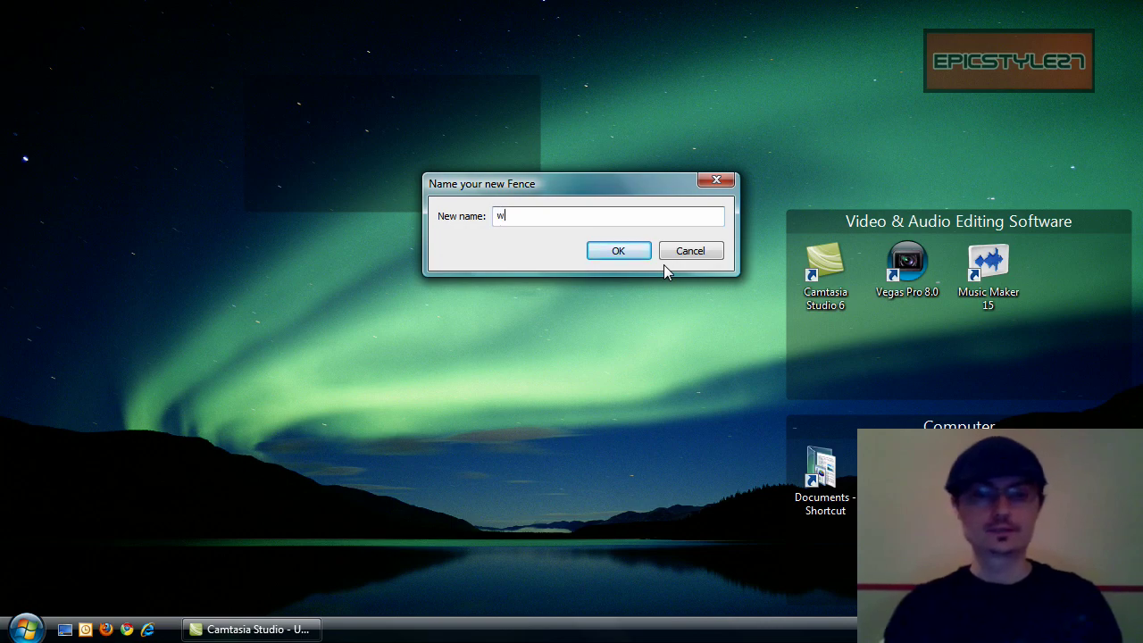
{"action": "key", "text": "BackSpace"}
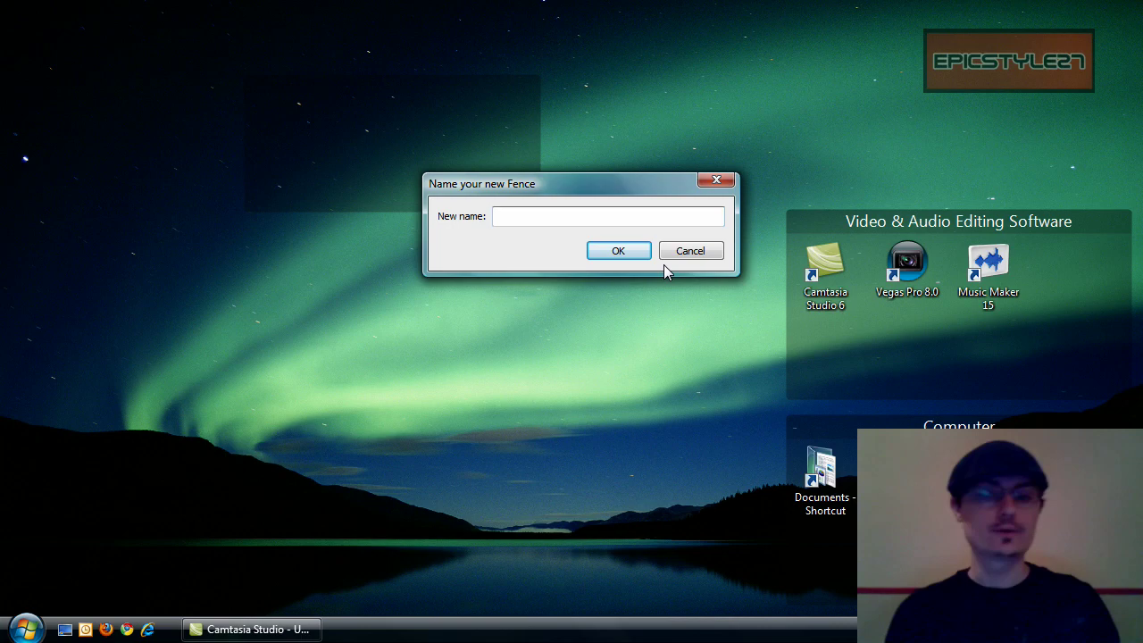
{"action": "type", "text": "Programs"}
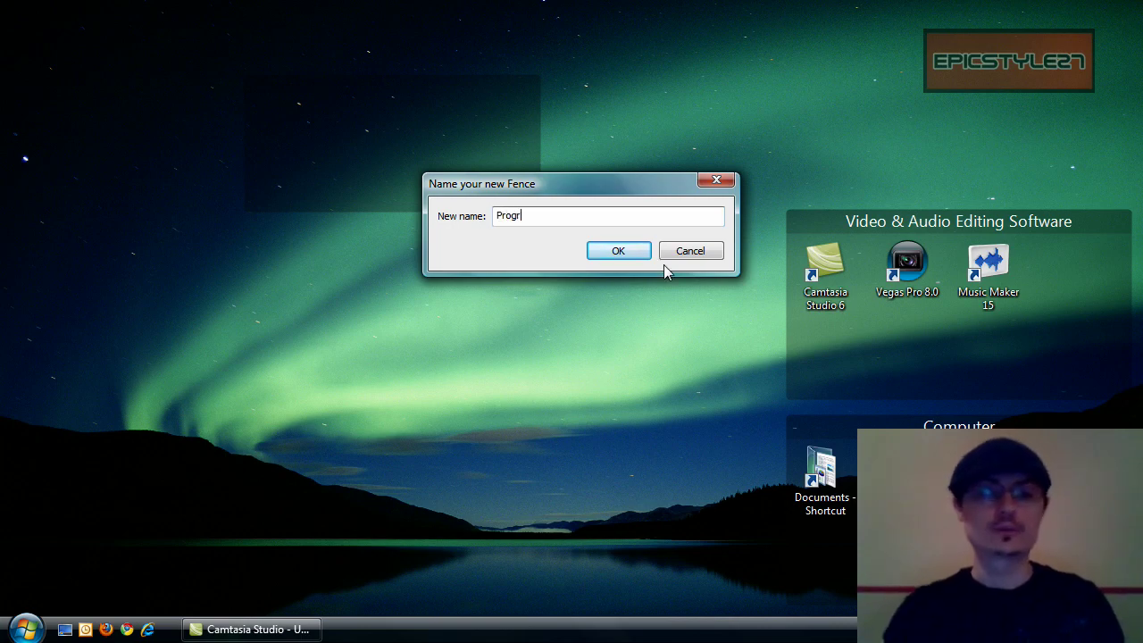
{"action": "key", "text": "Return"}
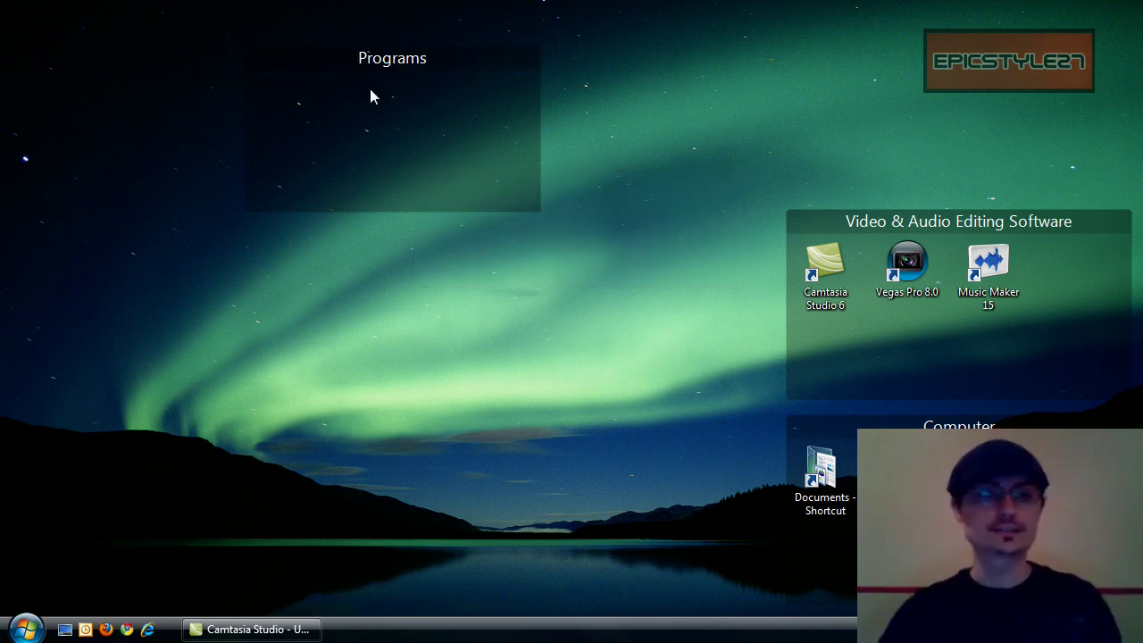
- Move the Programs fence to mid-desktop, shrink it, then move it to the top-right corner
{"action": "left_click_drag", "start_coordinate": [425, 60], "coordinate": [522, 182]}
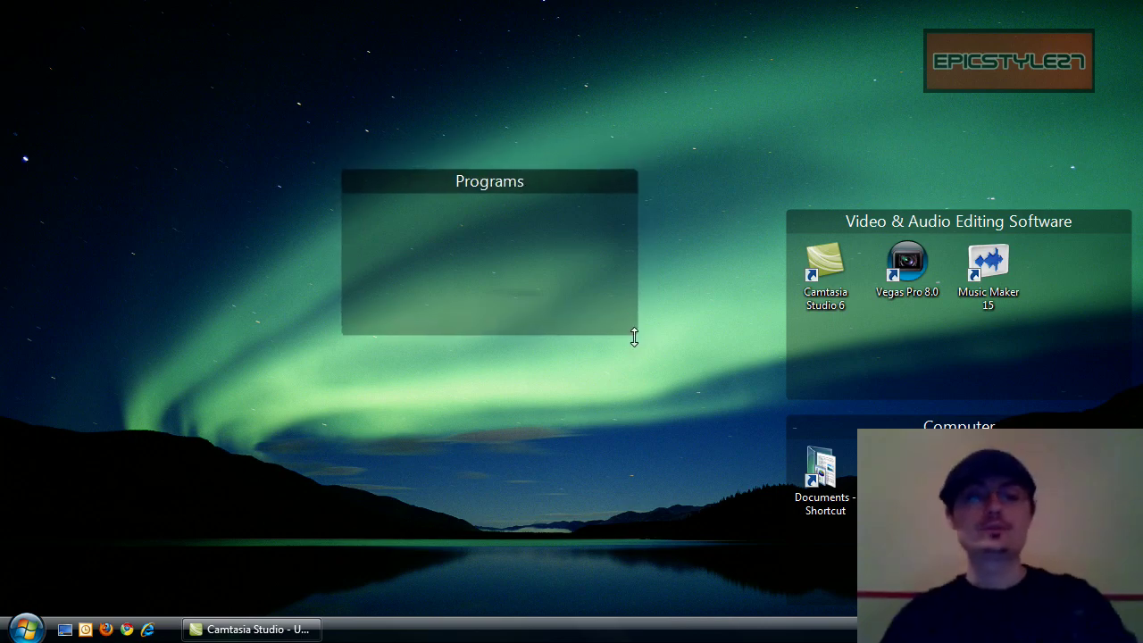
{"action": "left_click_drag", "start_coordinate": [631, 328], "coordinate": [432, 224]}
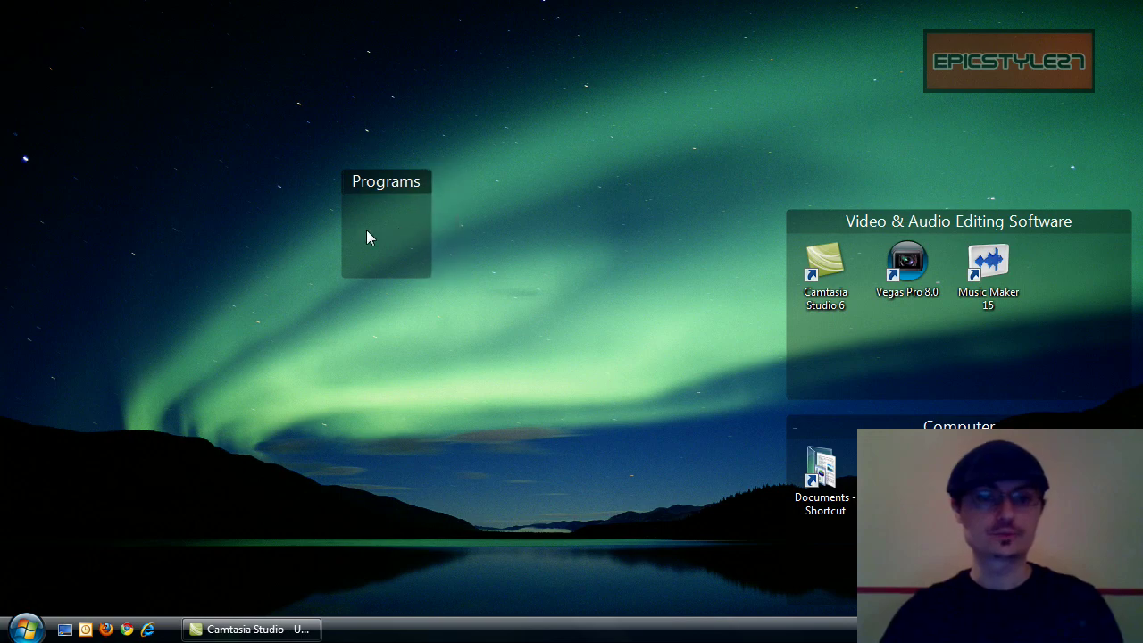
{"action": "left_click_drag", "start_coordinate": [393, 177], "coordinate": [1012, 52]}
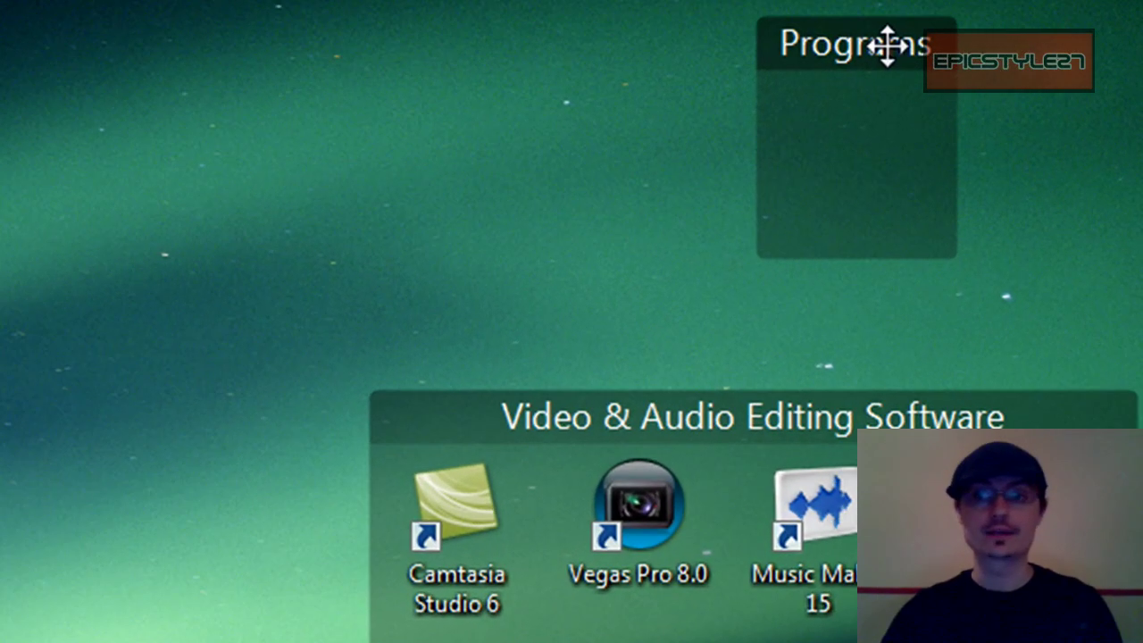
- Delete the Programs fence, confirming with Yes
{"action": "right_click", "coordinate": [1016, 58]}
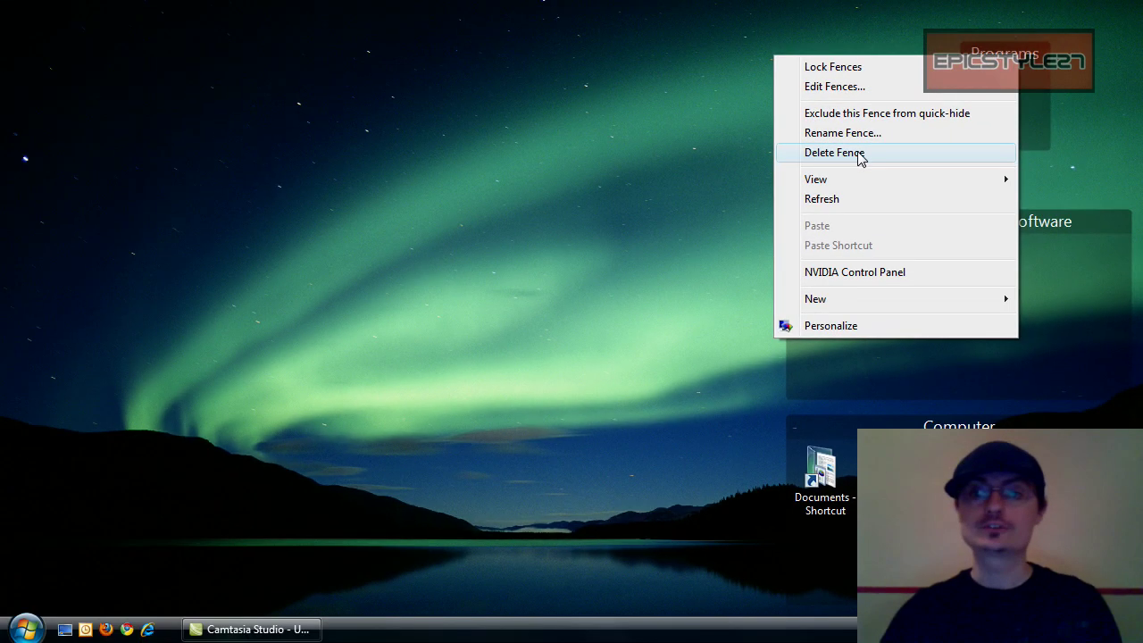
{"action": "left_click", "coordinate": [526, 264]}
{"action": "left_click", "coordinate": [592, 379]}
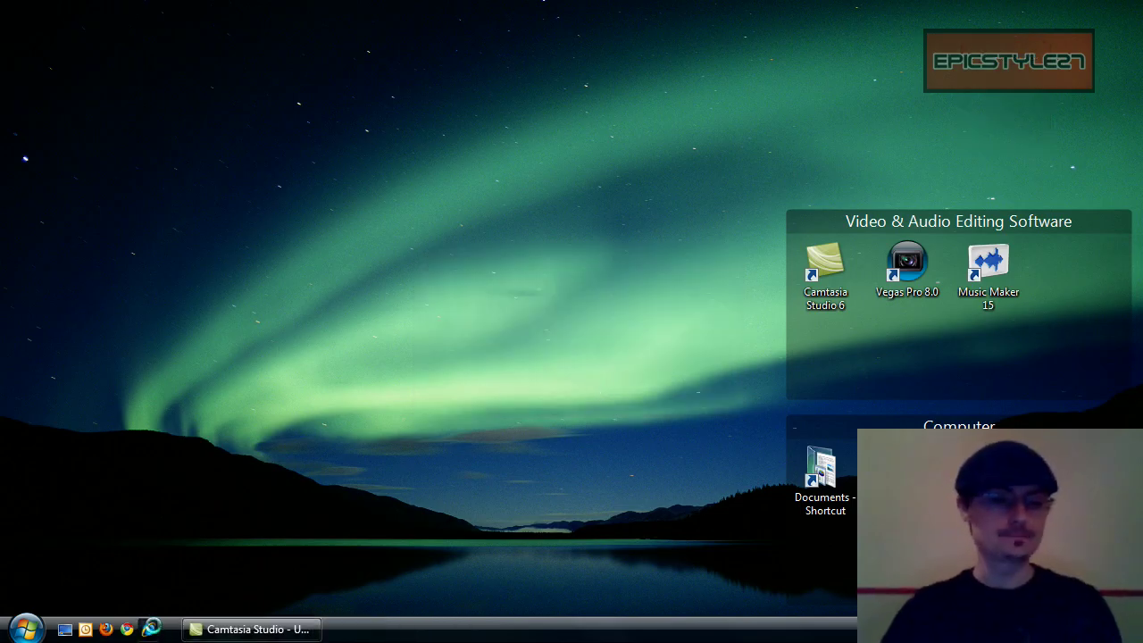
{"action": "left_click", "coordinate": [148, 630]}
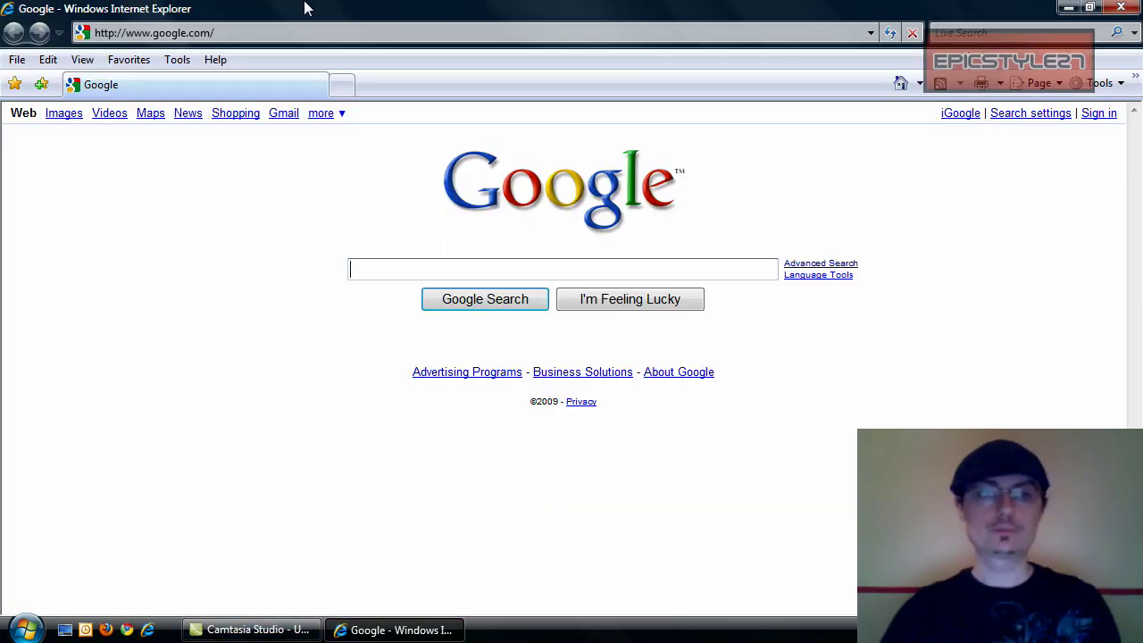
{"action": "left_click", "coordinate": [271, 32]}
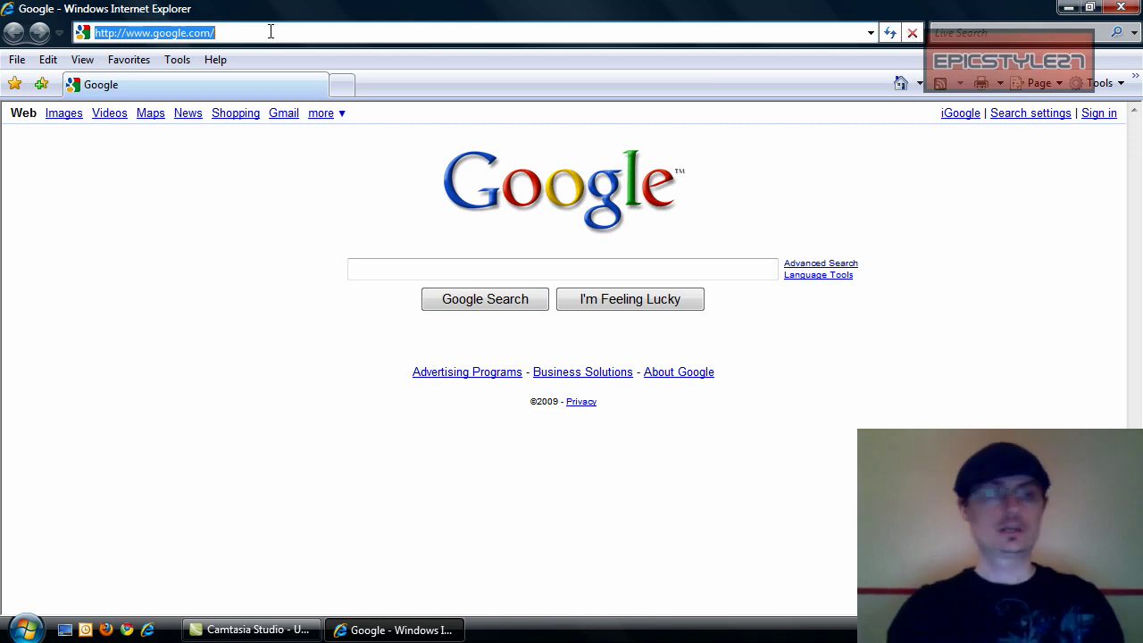
{"action": "type", "text": "www"}
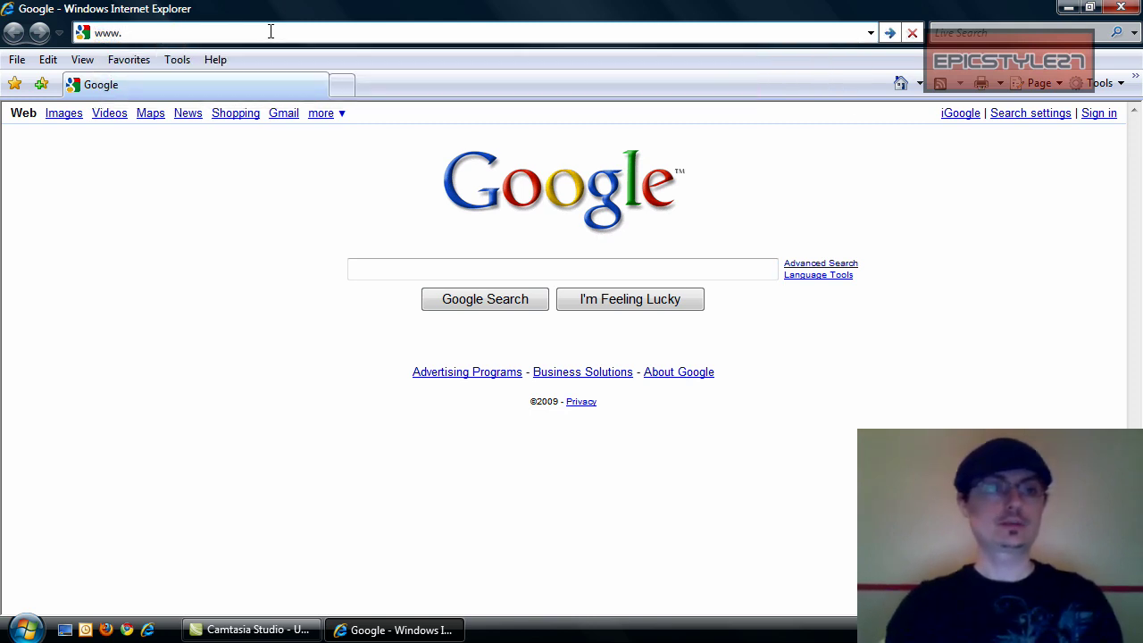
{"action": "type", "text": ".stardock.com"}
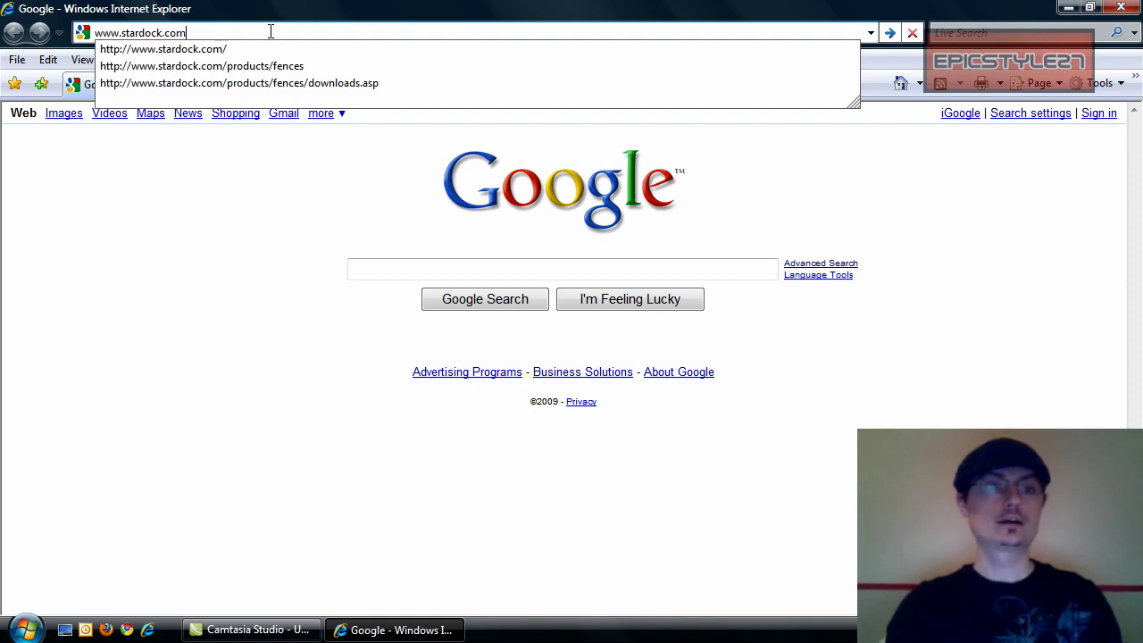
{"action": "key", "text": "Return"}
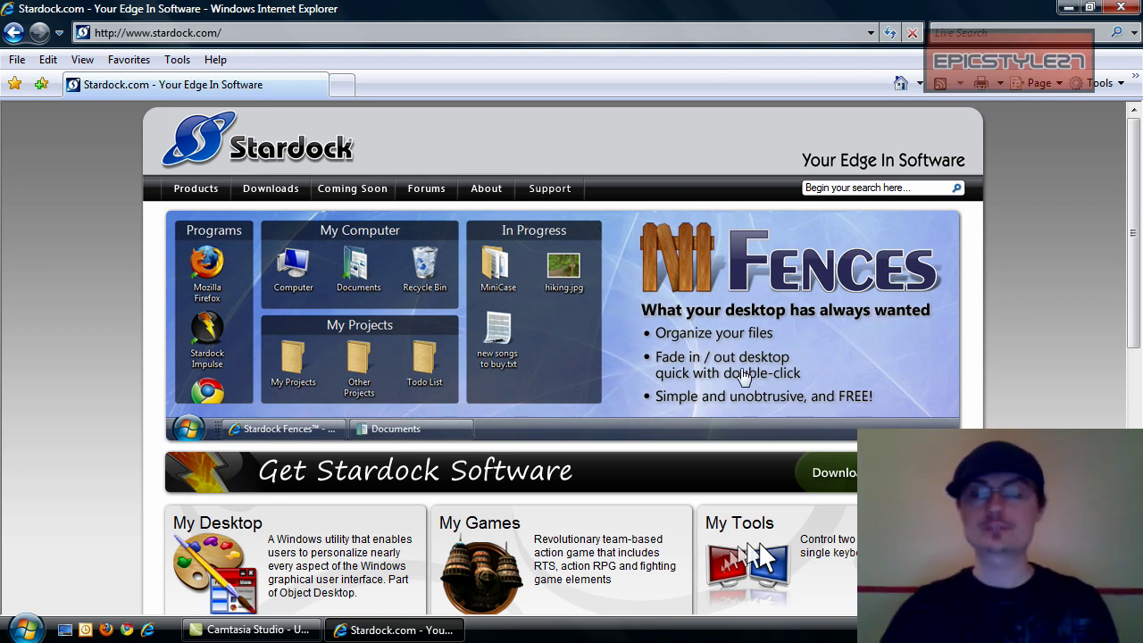
{"action": "scroll", "coordinate": [753, 380], "scroll_direction": "down", "scroll_amount": 5}
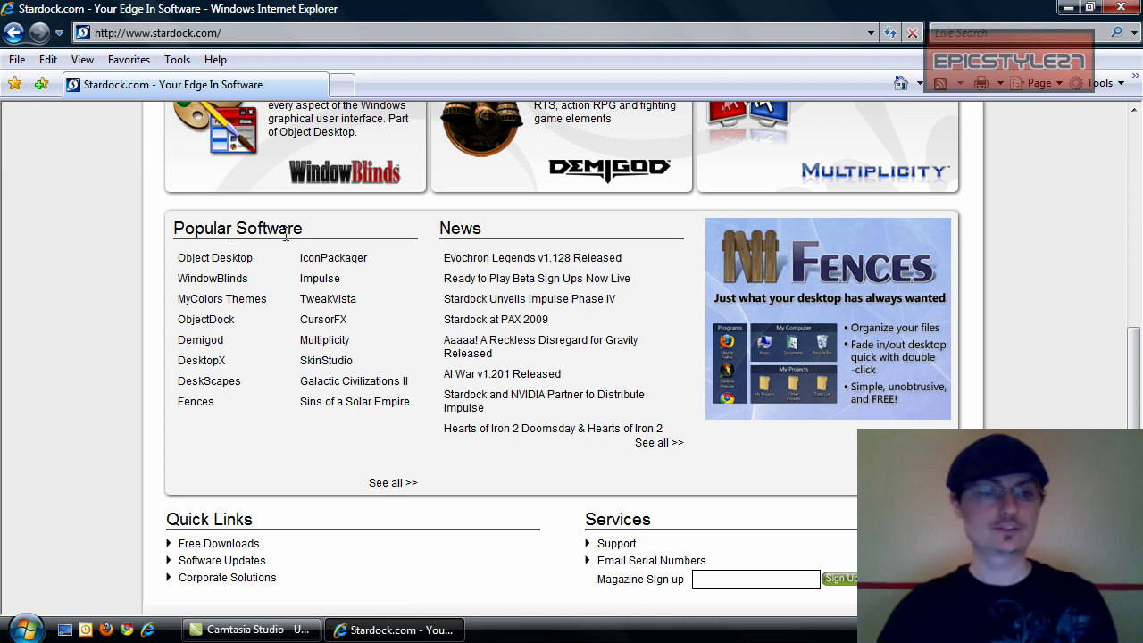
- View the Fences product page from Popular Software, then close Internet Explorer
{"action": "left_click", "coordinate": [193, 402]}
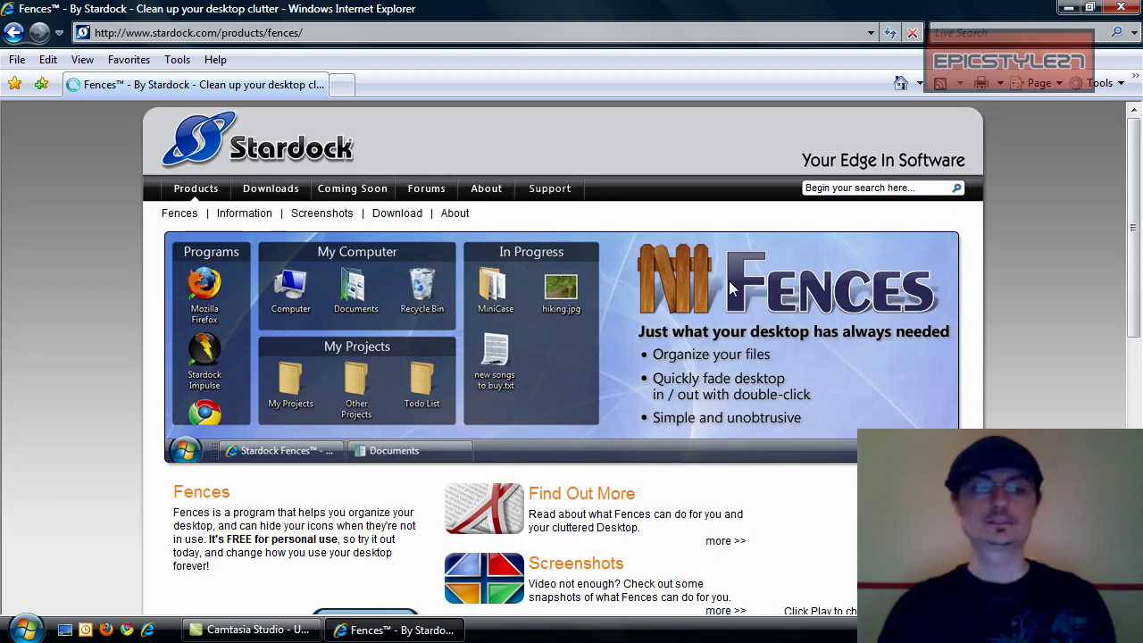
{"action": "scroll", "coordinate": [729, 280], "scroll_direction": "down", "scroll_amount": 3}
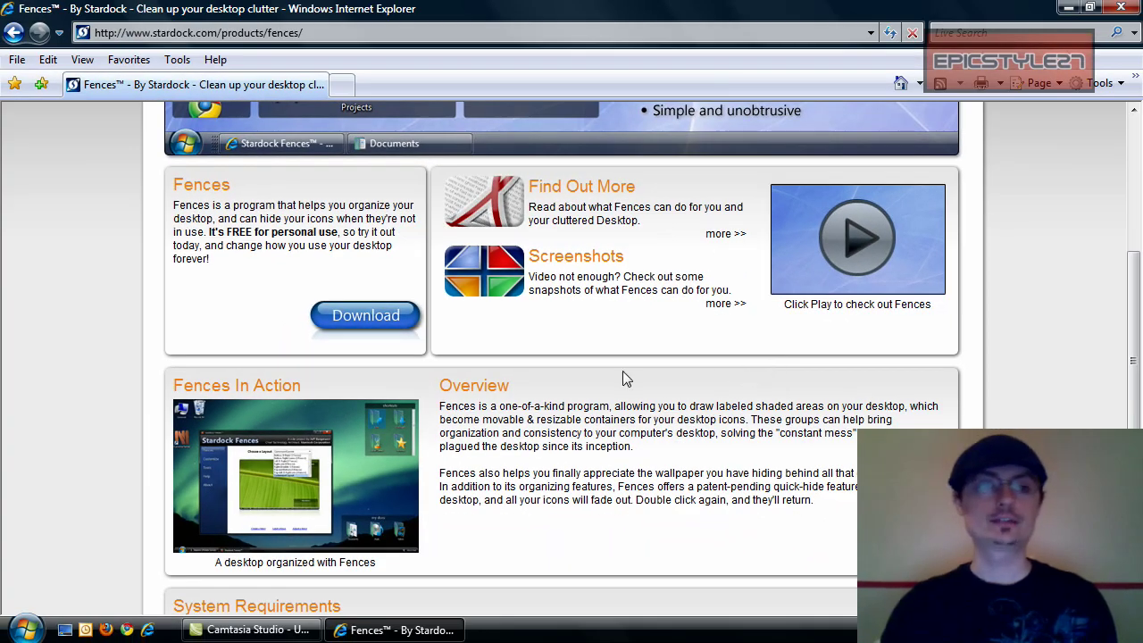
{"action": "left_click", "coordinate": [1121, 8]}
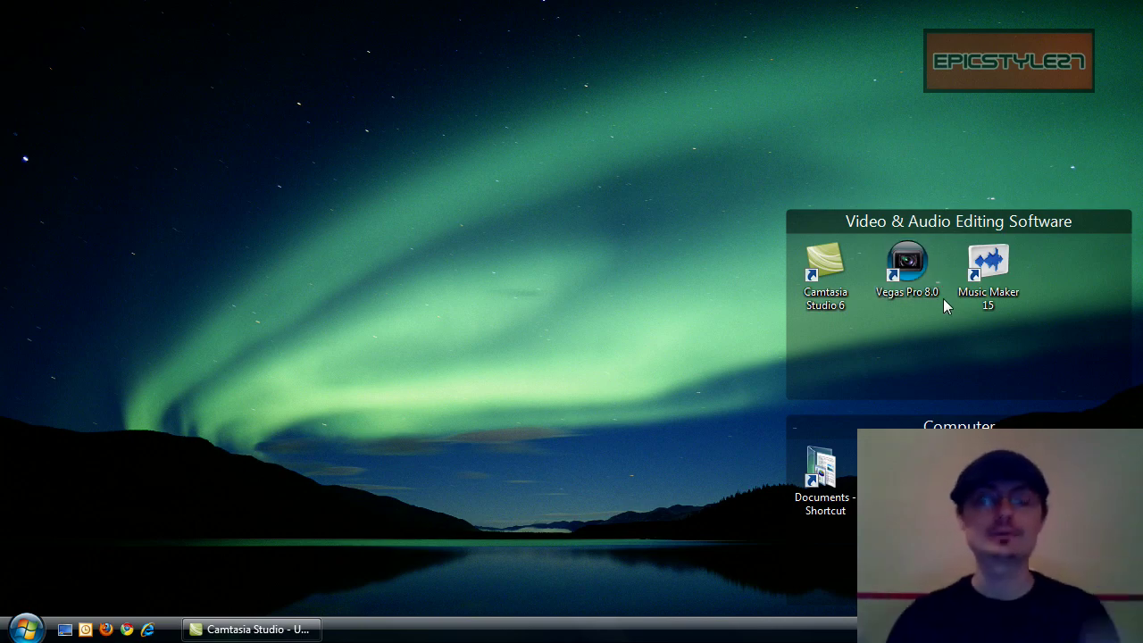
- In Edit Fences, preview the Bottom Right Corner layout, then settle on Bottom (2 Fences)
{"action": "right_click", "coordinate": [890, 222]}
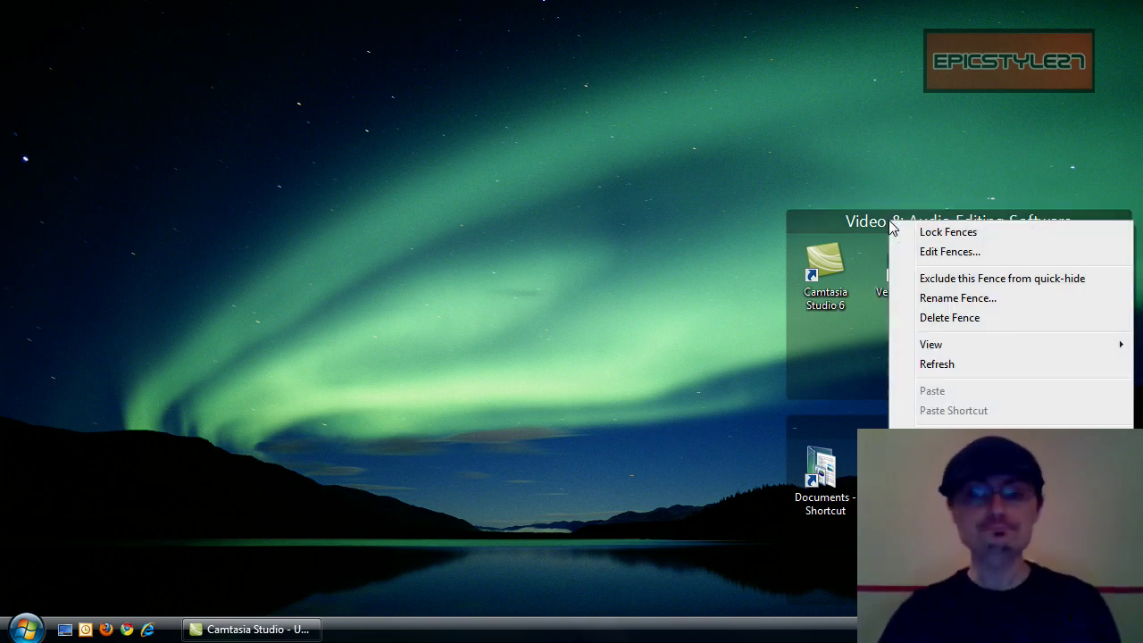
{"action": "left_click", "coordinate": [926, 254]}
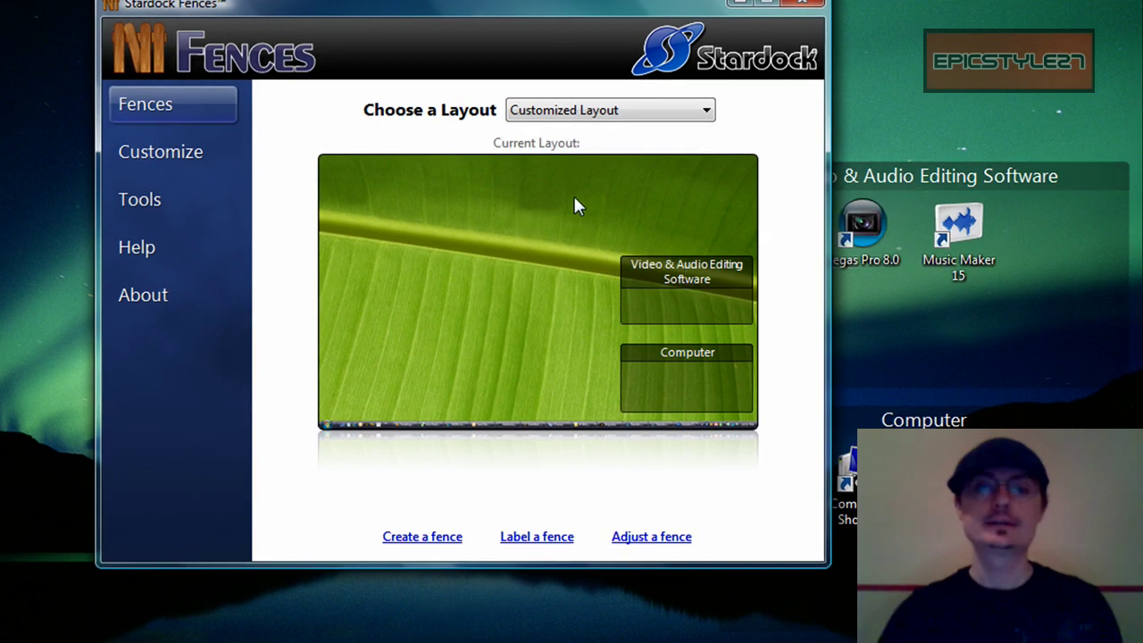
{"action": "left_click", "coordinate": [614, 118]}
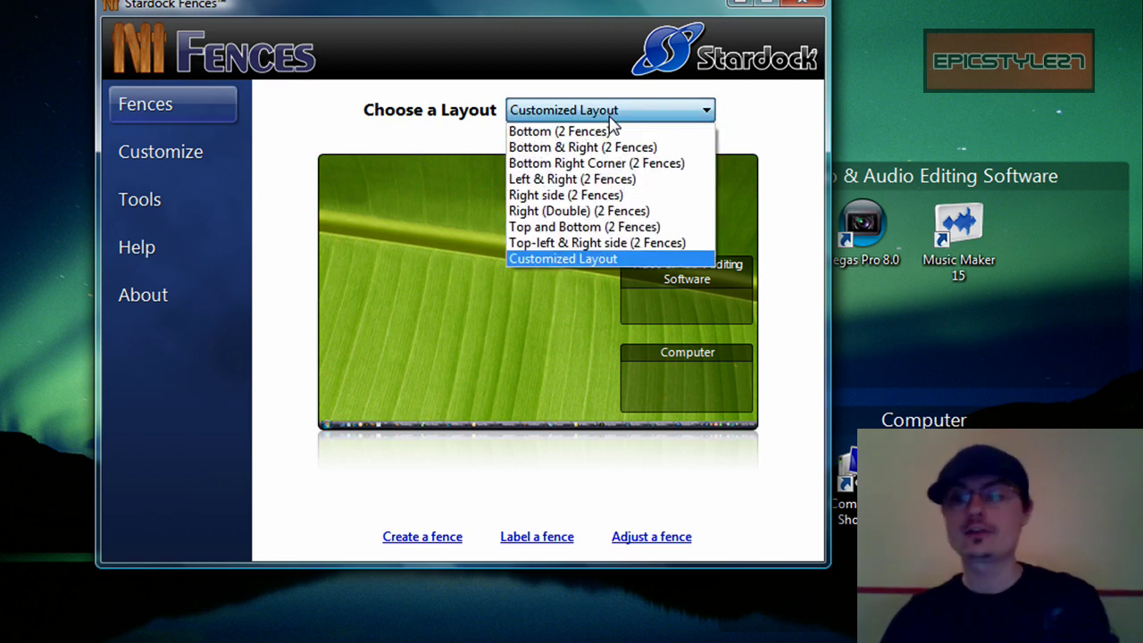
{"action": "left_click", "coordinate": [623, 165]}
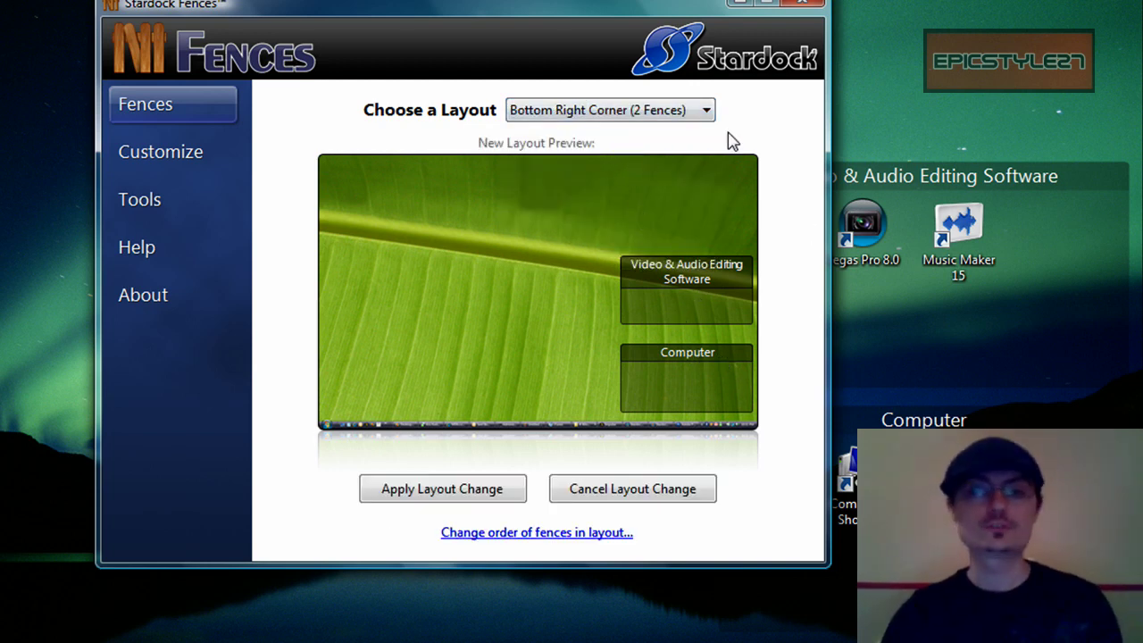
{"action": "left_click", "coordinate": [614, 114]}
{"action": "left_click", "coordinate": [614, 132]}
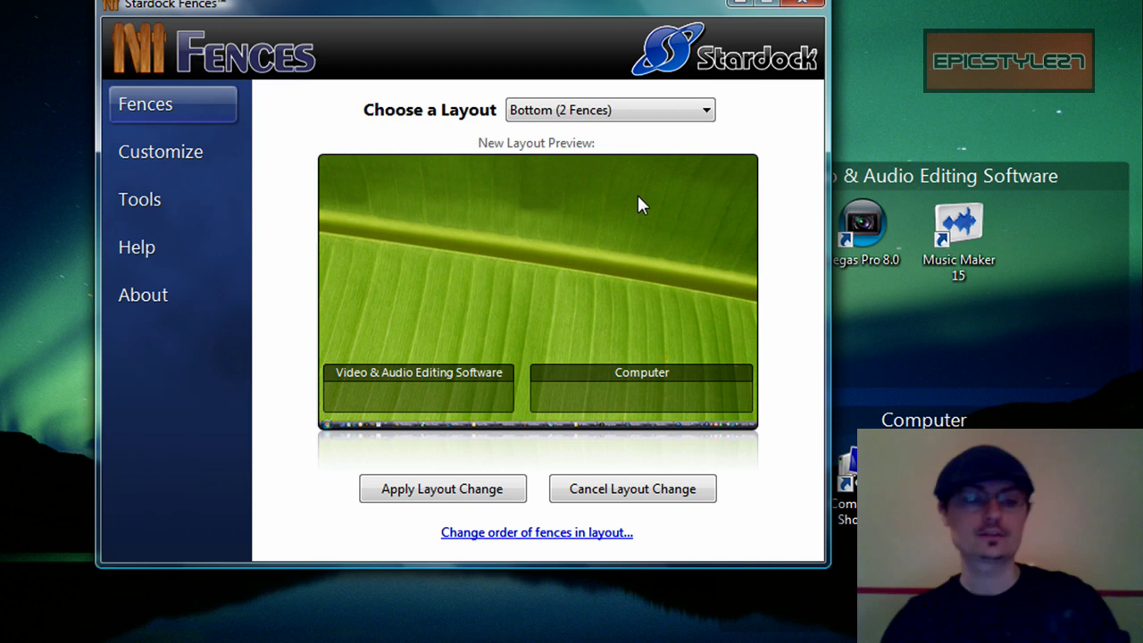
{"action": "left_click", "coordinate": [668, 113]}
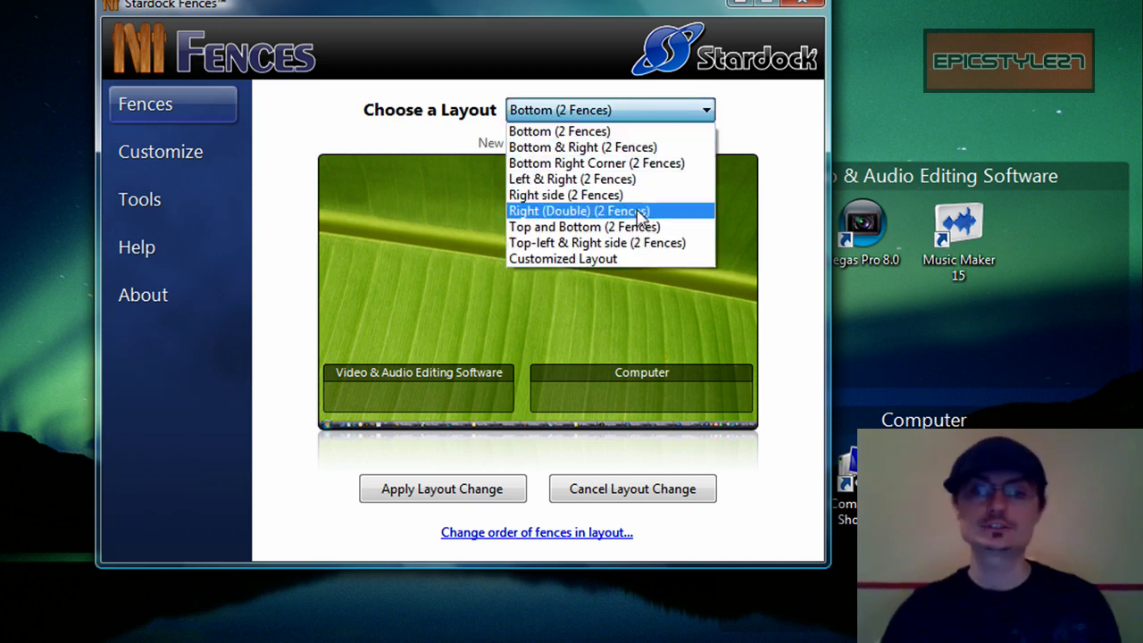
{"action": "left_click", "coordinate": [166, 155]}
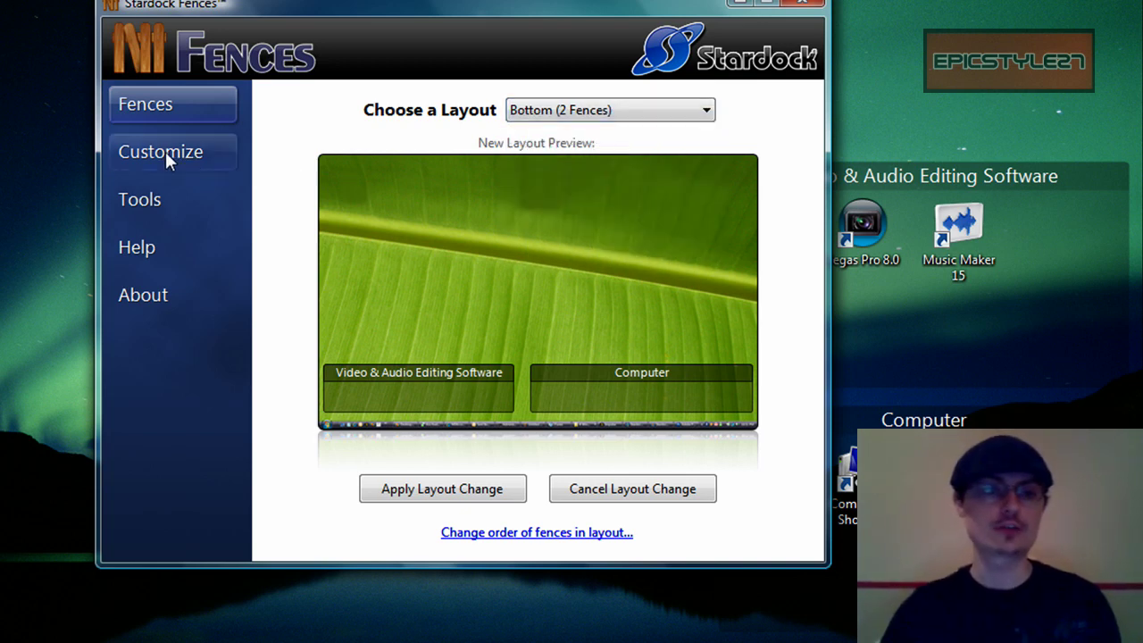
- On Customize, try magenta, teal-green and red hues, then return brightness to minimum
{"action": "left_click", "coordinate": [167, 155]}
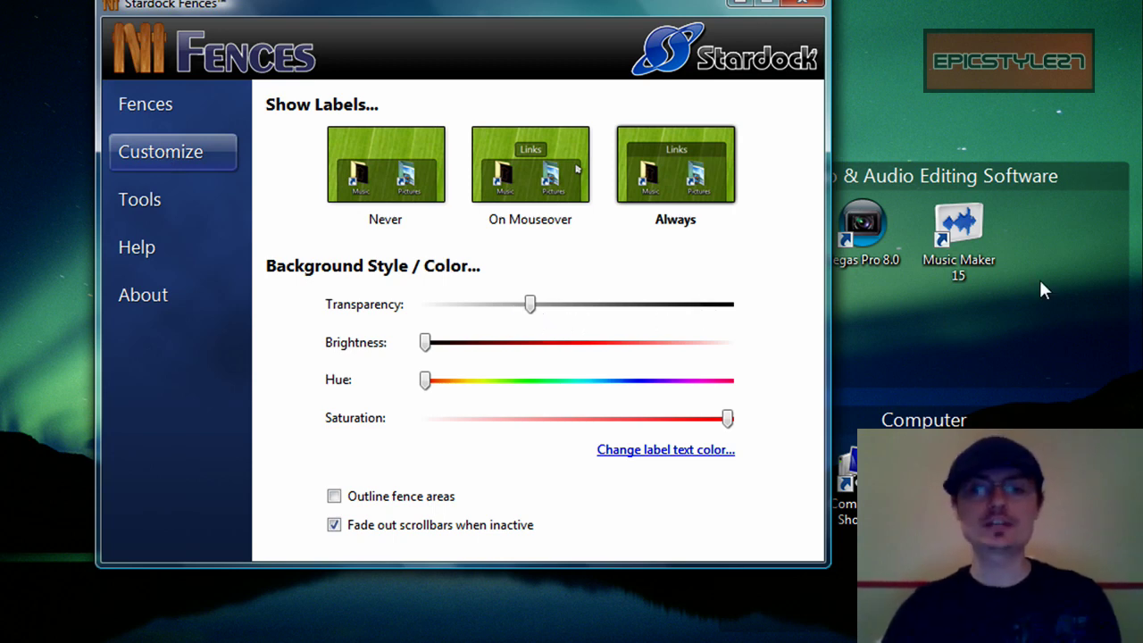
{"action": "left_click_drag", "start_coordinate": [506, 11], "coordinate": [274, 0]}
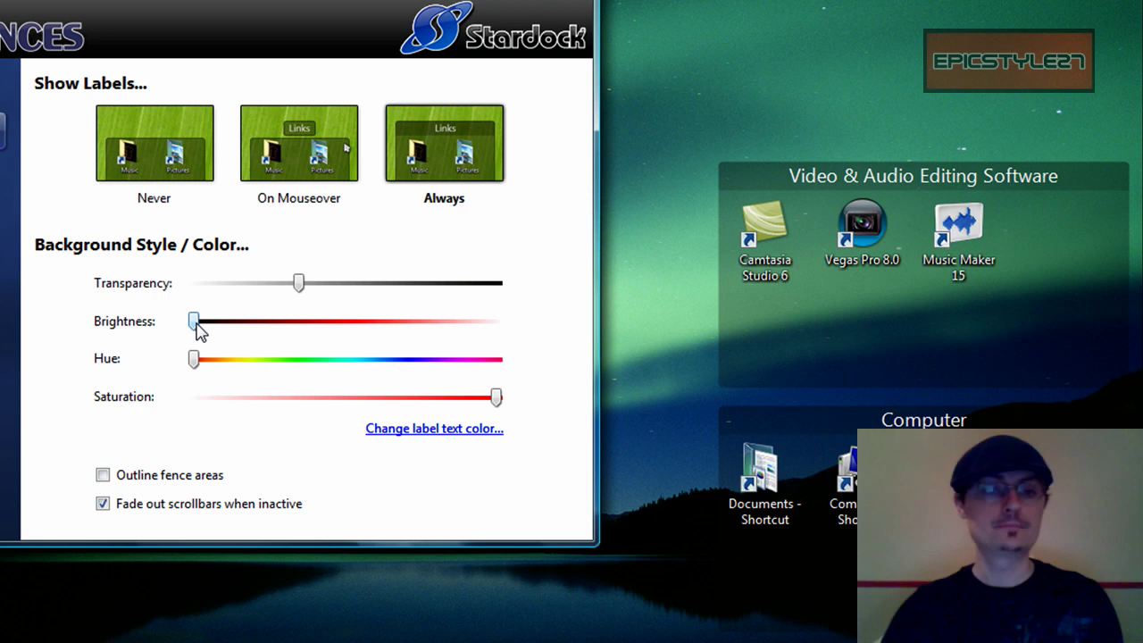
{"action": "left_click_drag", "start_coordinate": [193, 358], "coordinate": [313, 340]}
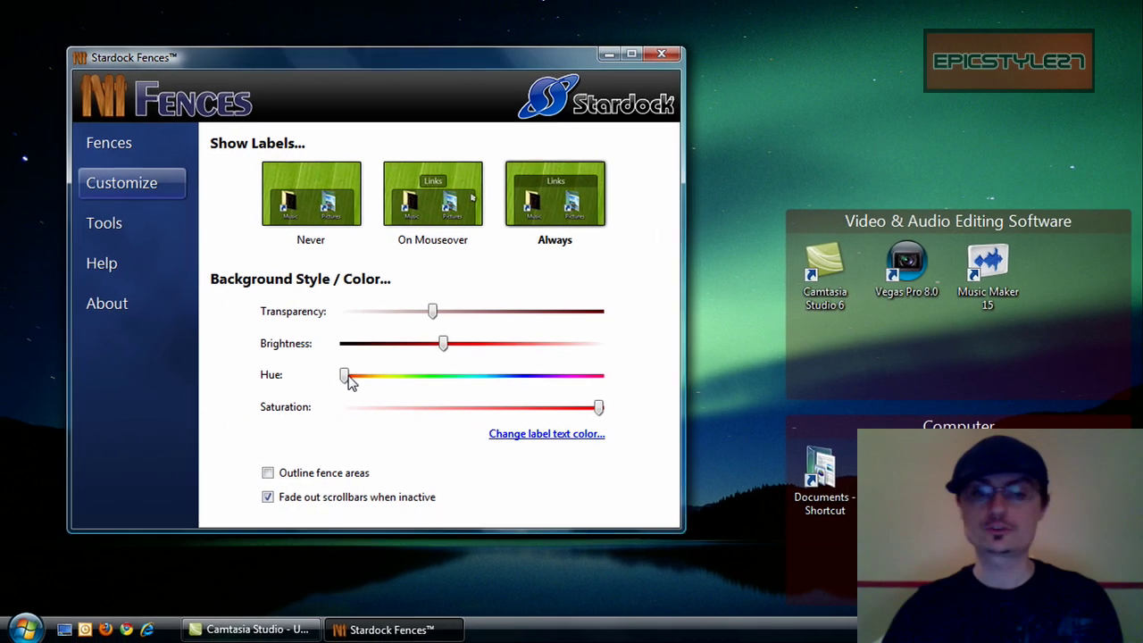
{"action": "left_click_drag", "start_coordinate": [196, 365], "coordinate": [272, 371]}
{"action": "left_click_drag", "start_coordinate": [413, 386], "coordinate": [344, 379]}
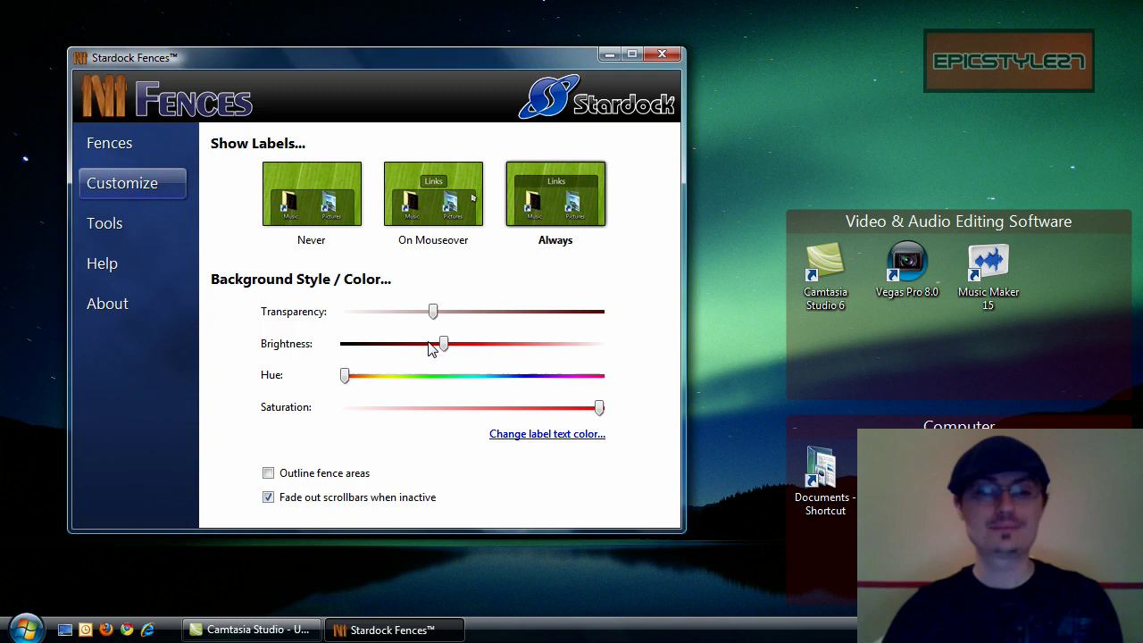
{"action": "left_click_drag", "start_coordinate": [440, 347], "coordinate": [180, 323]}
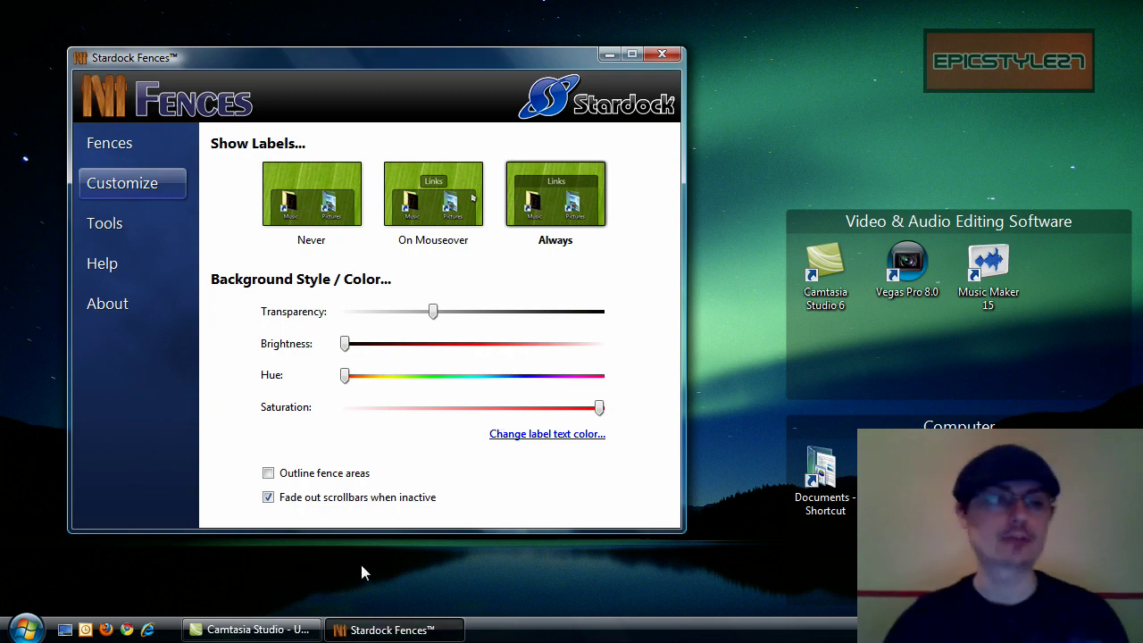
- Preview the Pre-Install Snapshot under Tools, close it, then view the Fences Help page
{"action": "left_click", "coordinate": [111, 235]}
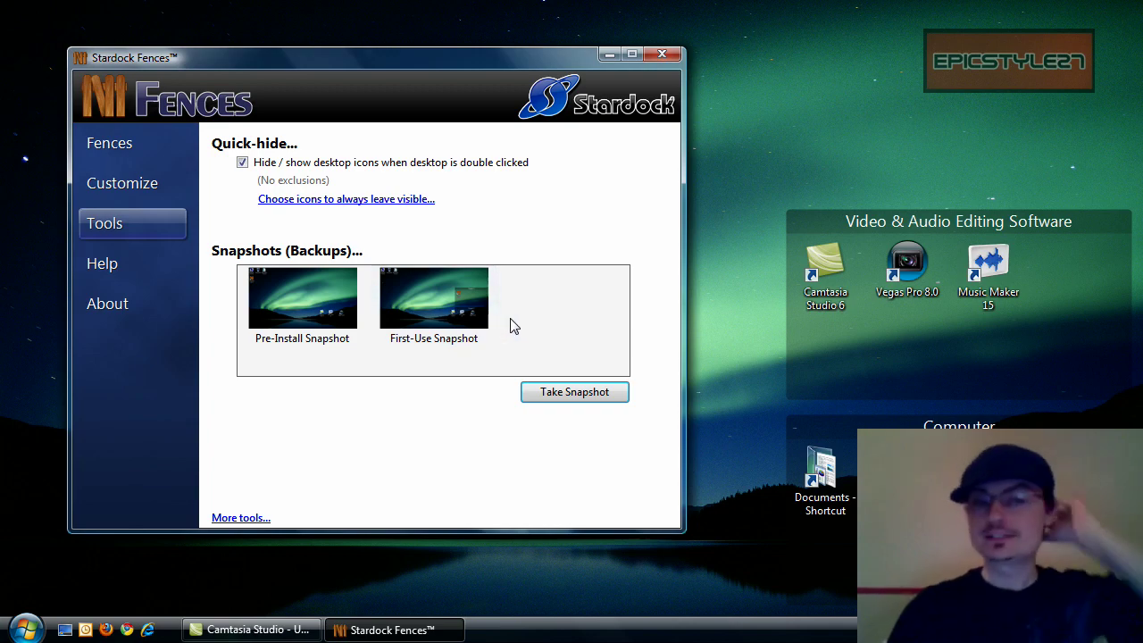
{"action": "double_click", "coordinate": [279, 306]}
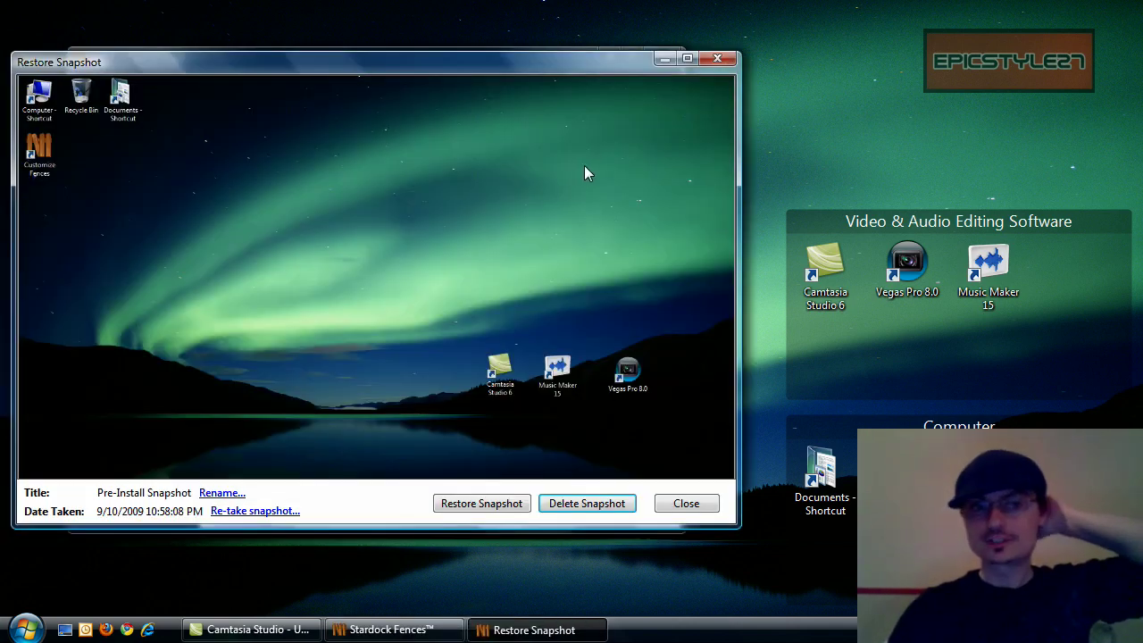
{"action": "left_click", "coordinate": [718, 59]}
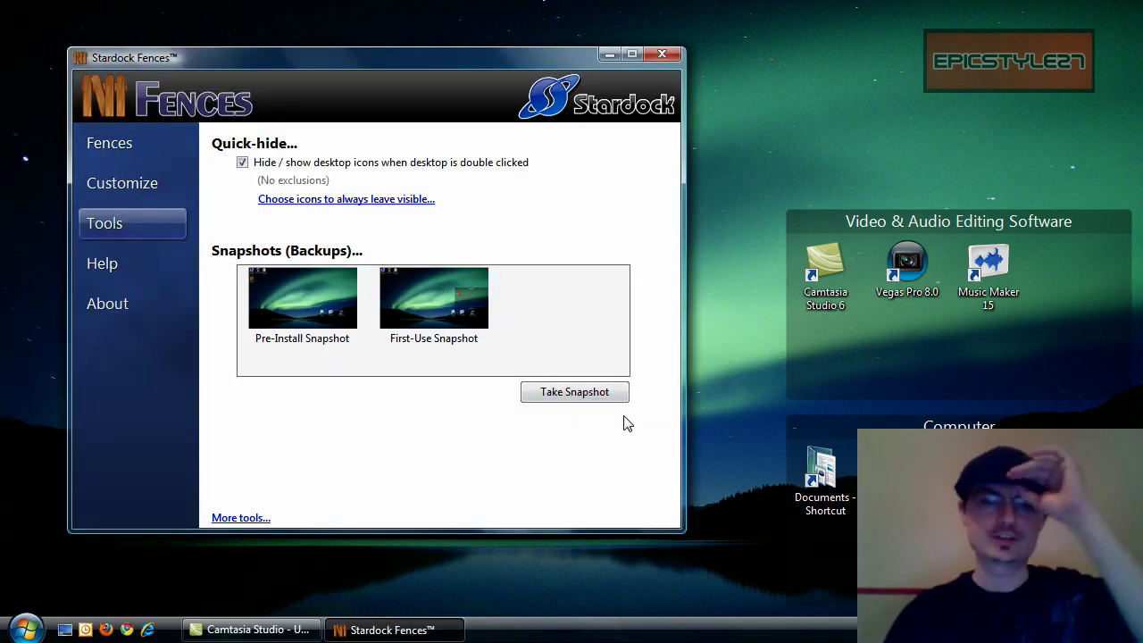
{"action": "left_click", "coordinate": [109, 266]}
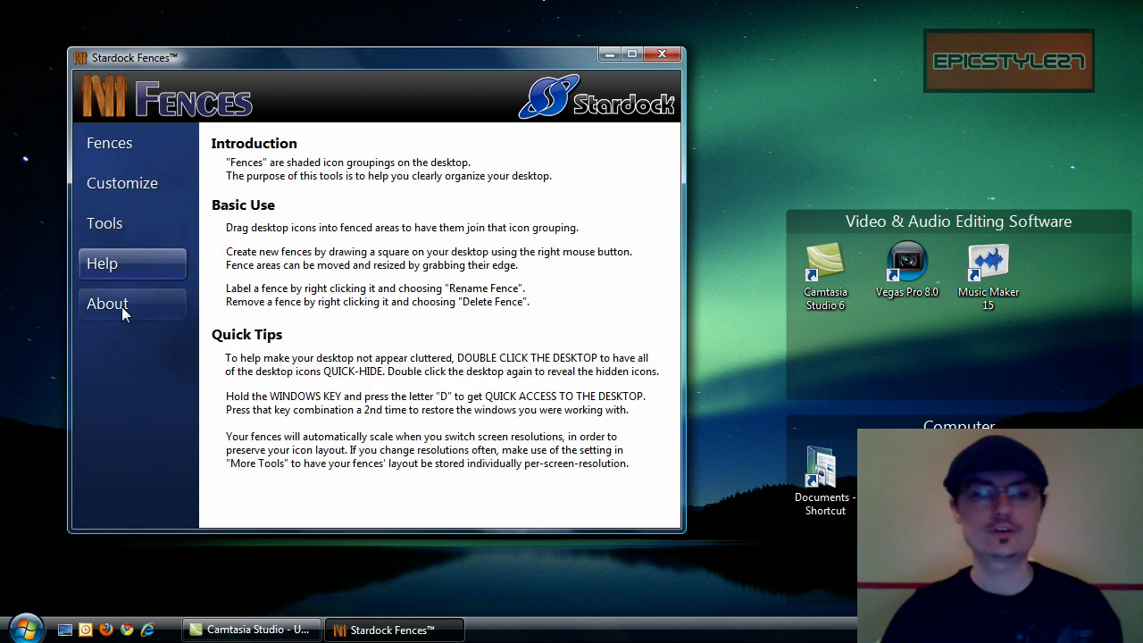
- Close the Stardock Fences settings window
{"action": "left_click", "coordinate": [661, 55]}
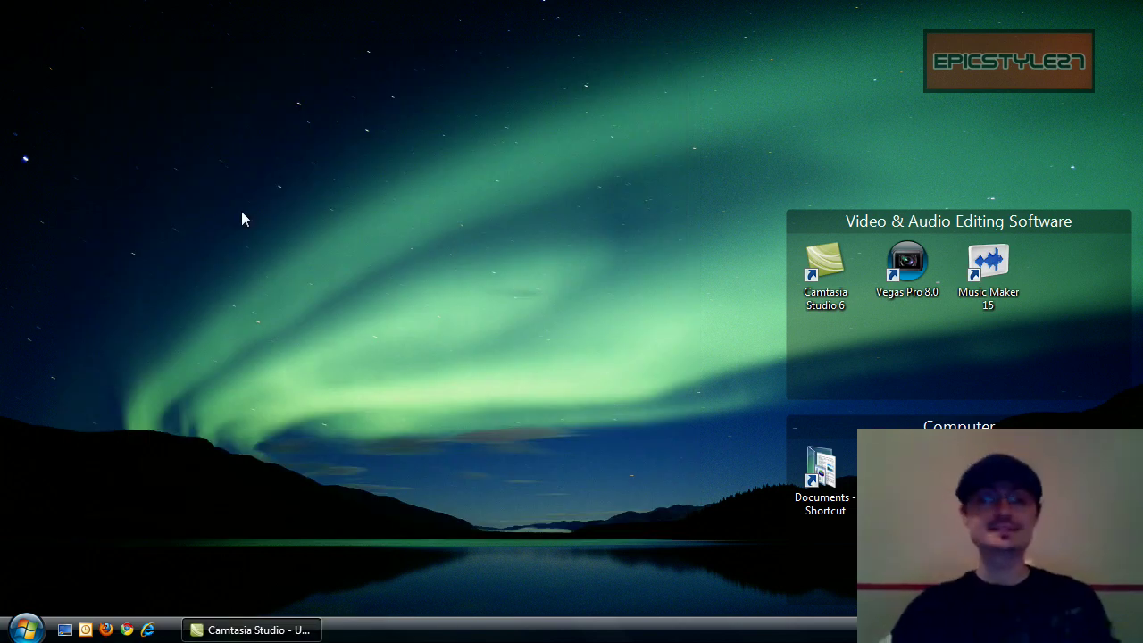